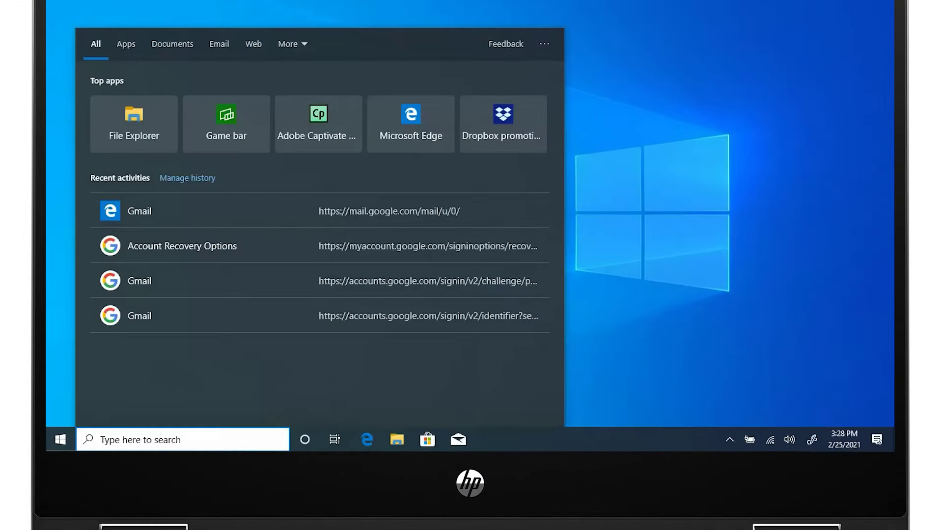
text(set)
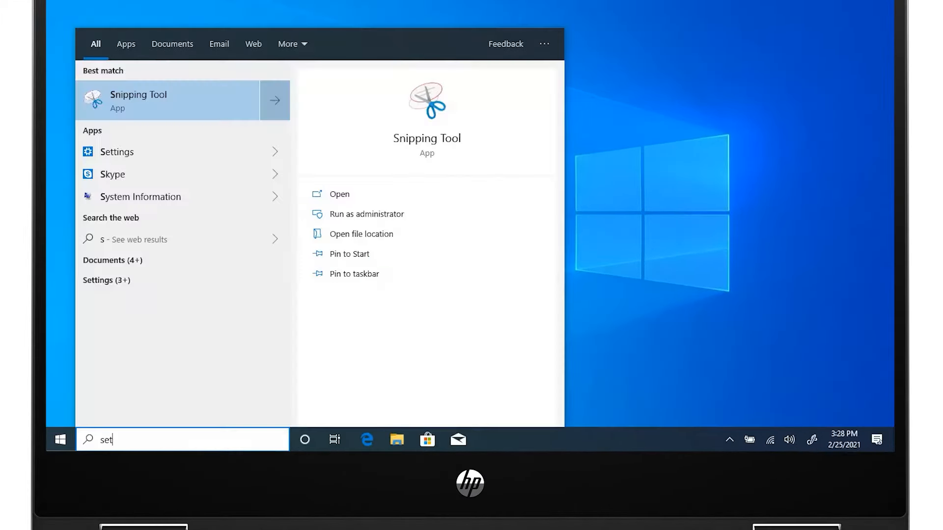
text(tings)
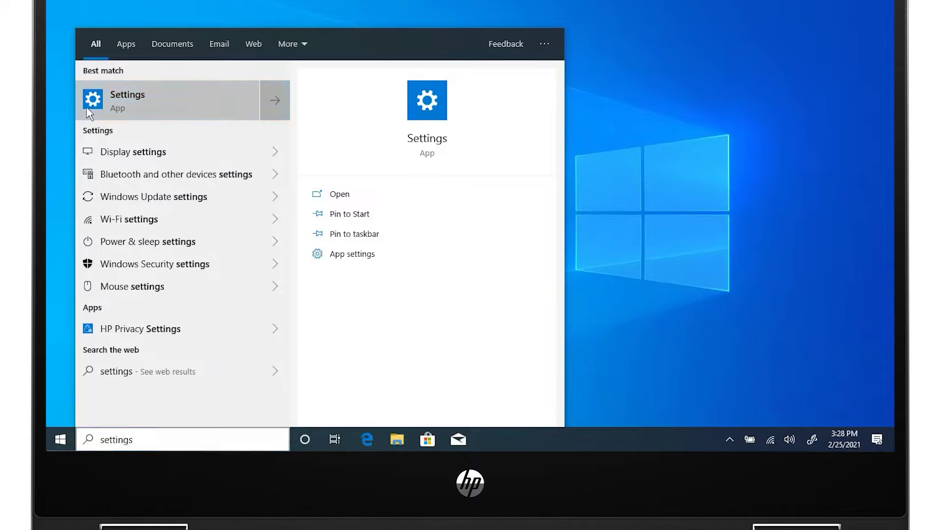
Step: Reach the Device encryption page under Update & Security, which asks for a Microsoft account
click(91, 100)
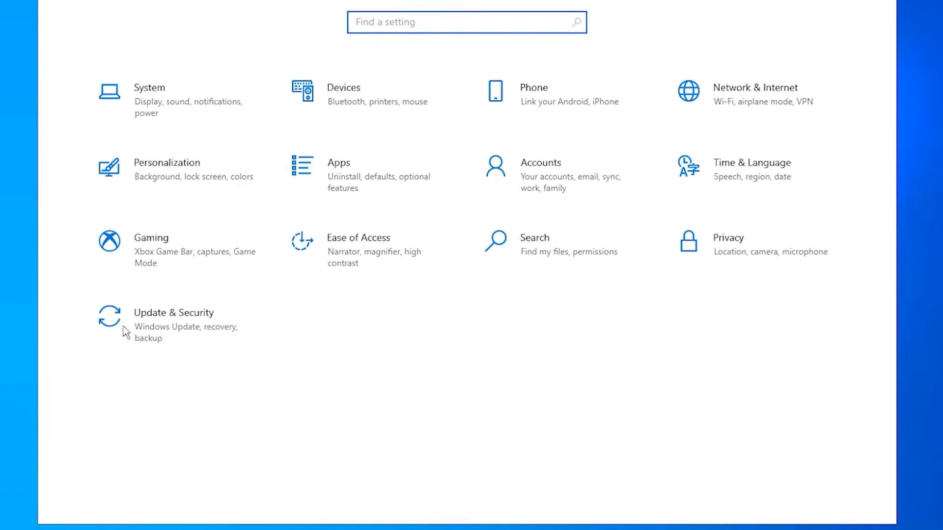
click(126, 333)
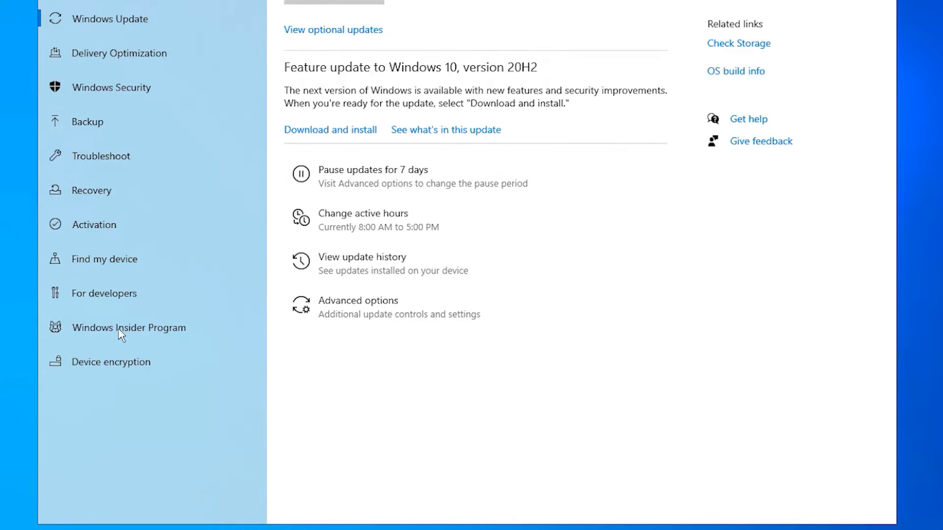
click(110, 362)
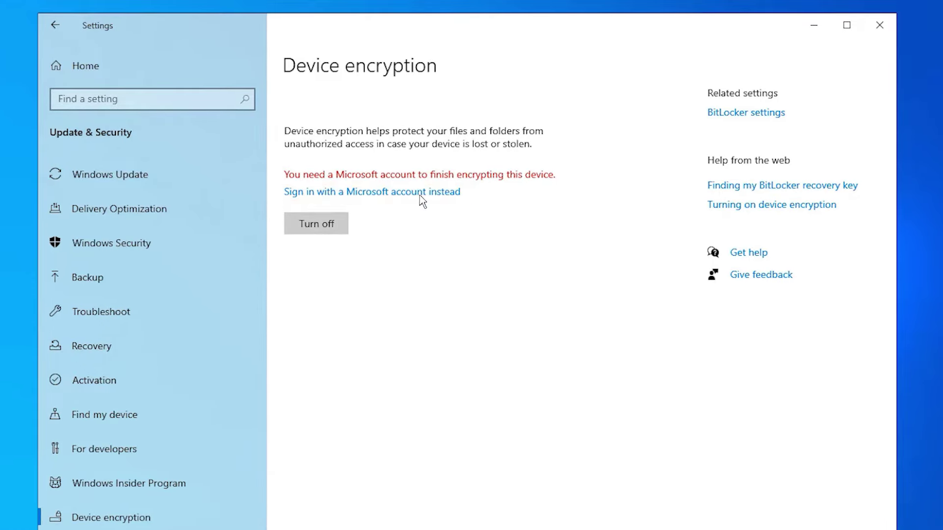
Step: Choose 'Sign in with a Microsoft account instead', landing on Accounts > Your info for the local administrator
click(422, 194)
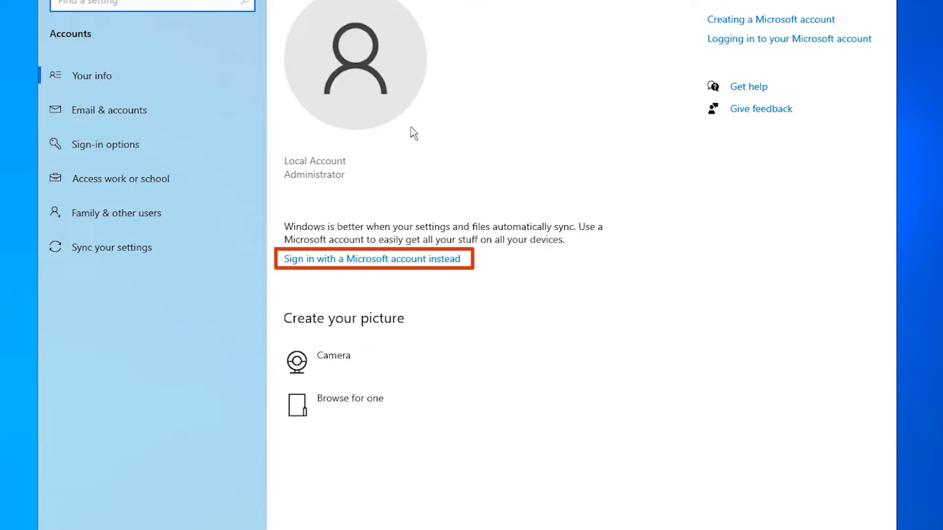
Step: Submit the Microsoft account email and password to replace the local administrator sign-in
click(457, 260)
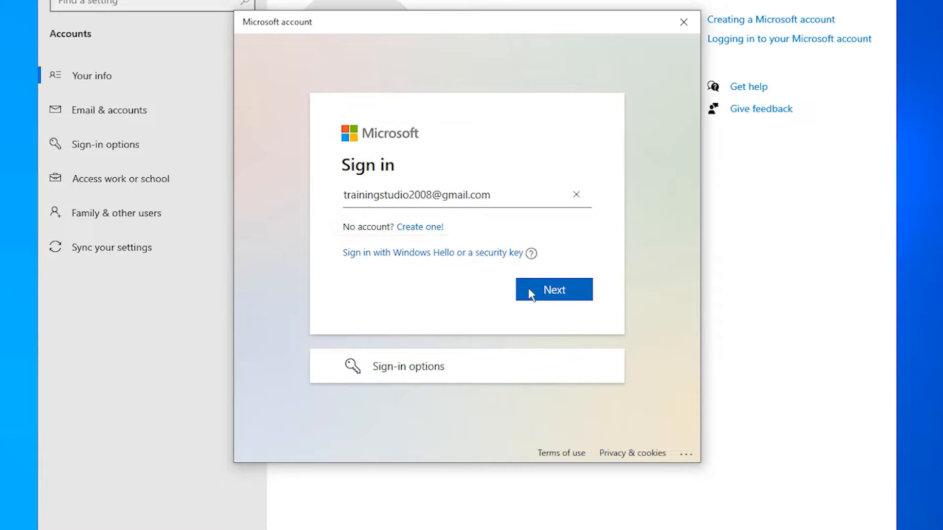
click(529, 288)
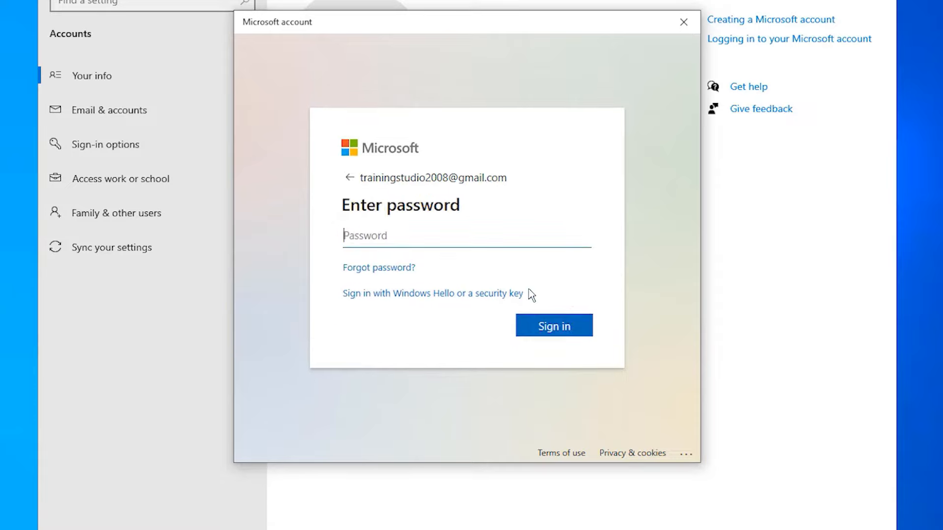
text(****************)
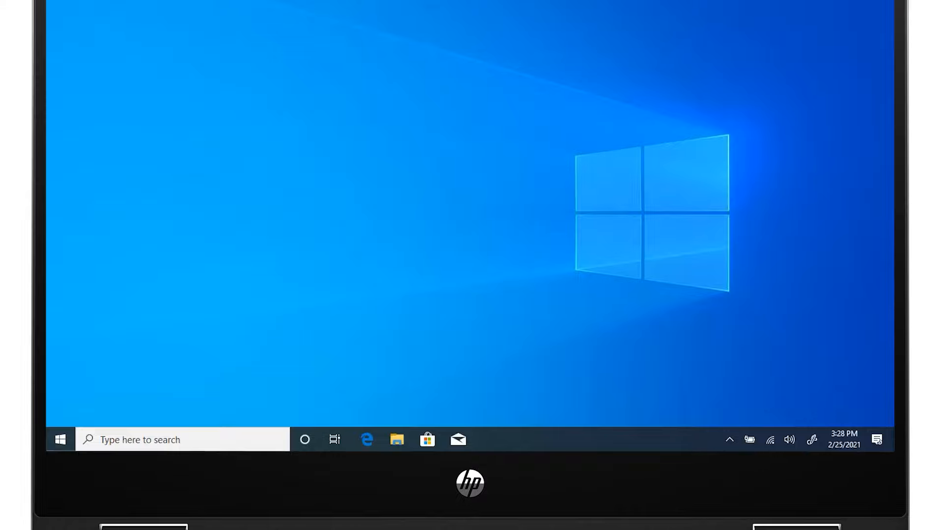
Step: Return to Device encryption, which now offers to turn encryption off
key(super+s)
text(settings)
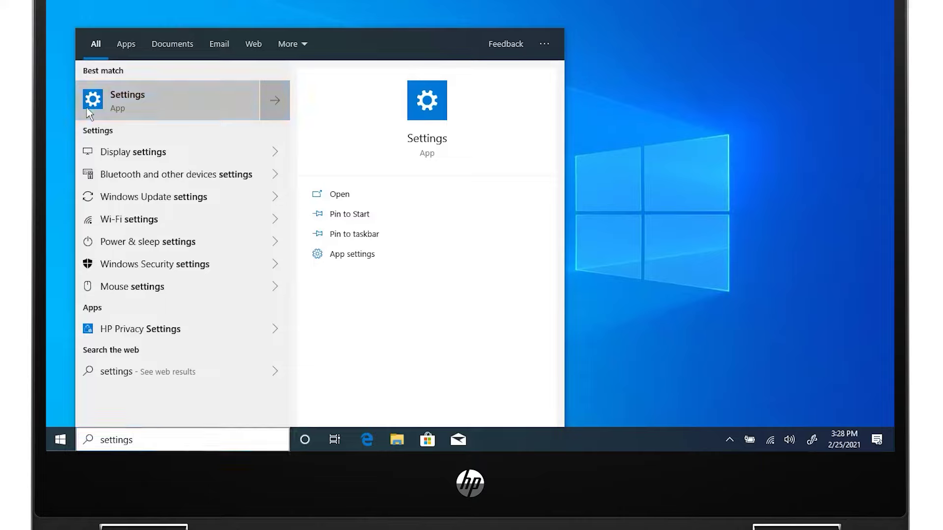
click(90, 110)
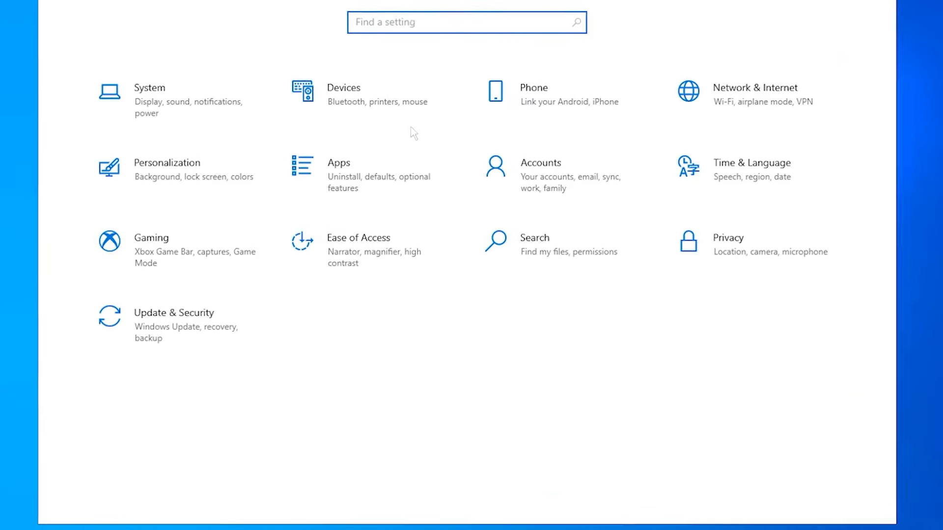
click(123, 331)
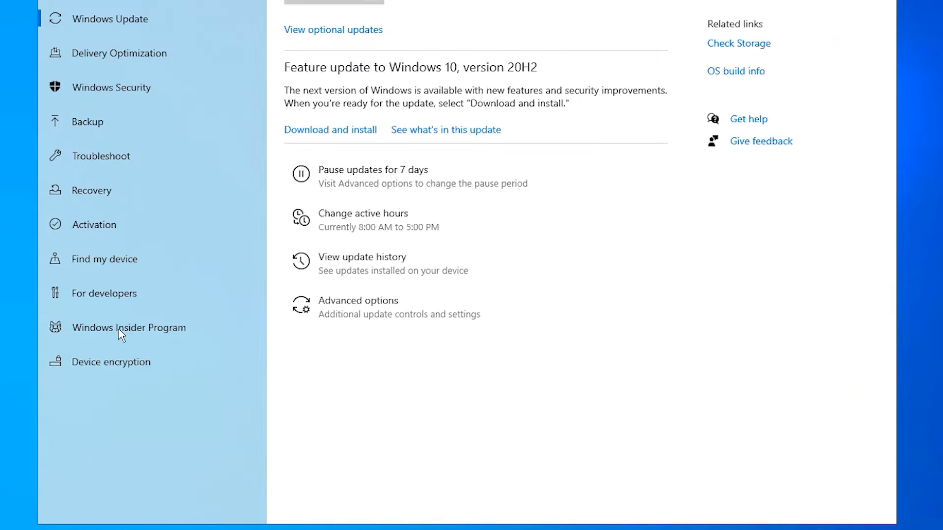
click(120, 377)
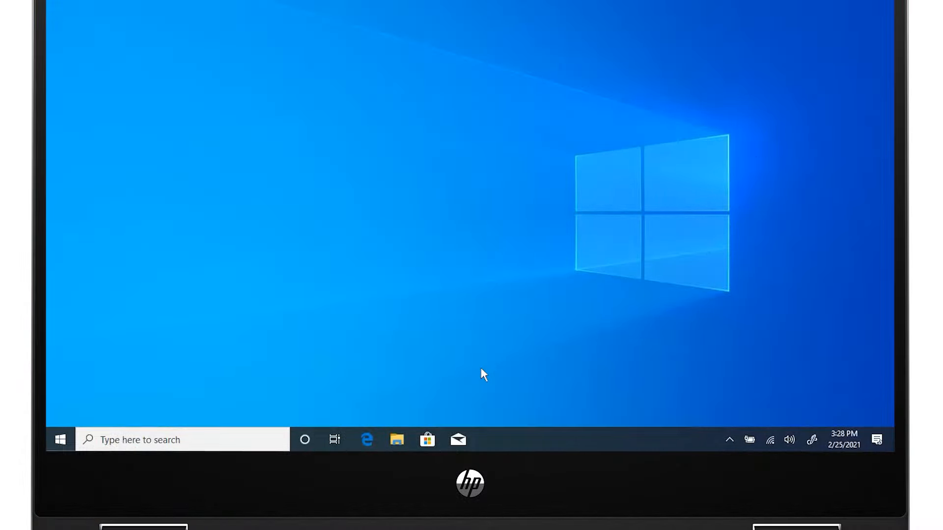
Step: Show This PC in File Explorer, where the Windows (C:) drive carries a lock icon
click(396, 440)
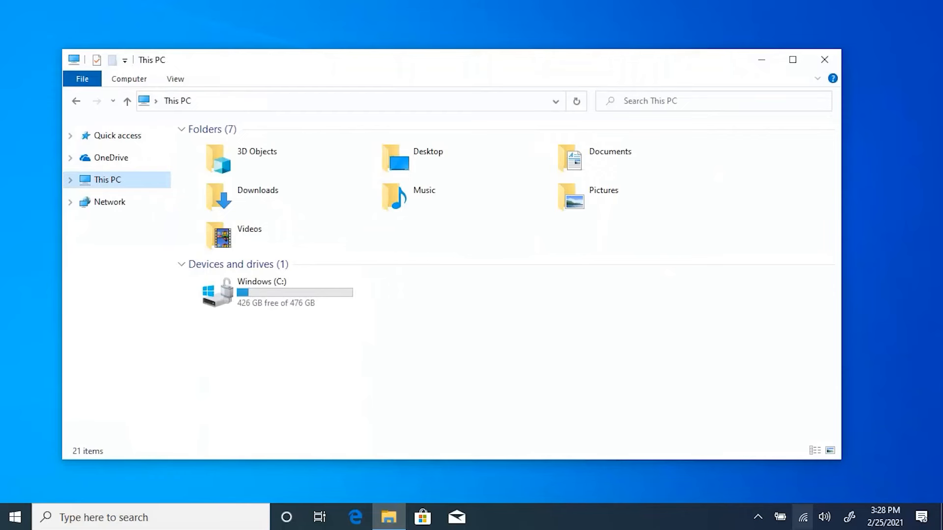